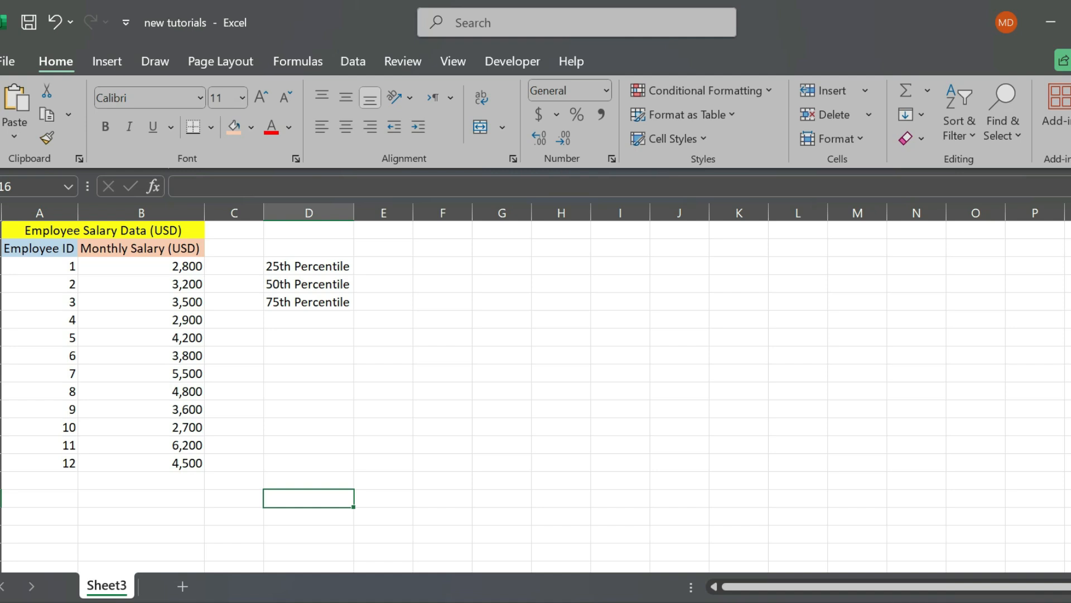
Step: Calculate the 25th percentile of the monthly salaries in F3 with =PERCENTILE.INC(B3:B14,0.25)
left_click(443, 266)
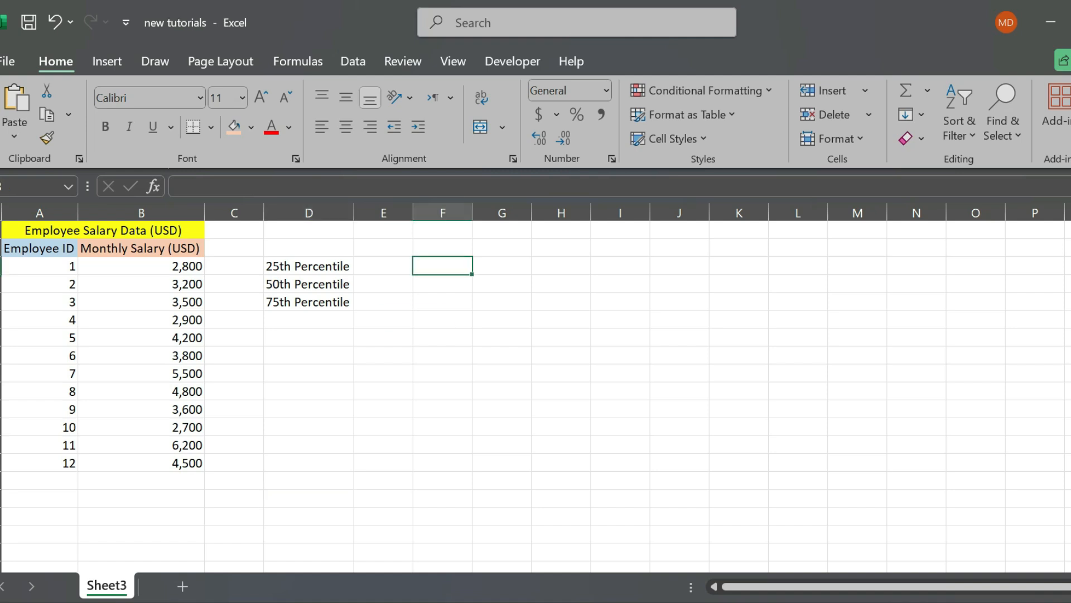
type("=PERC")
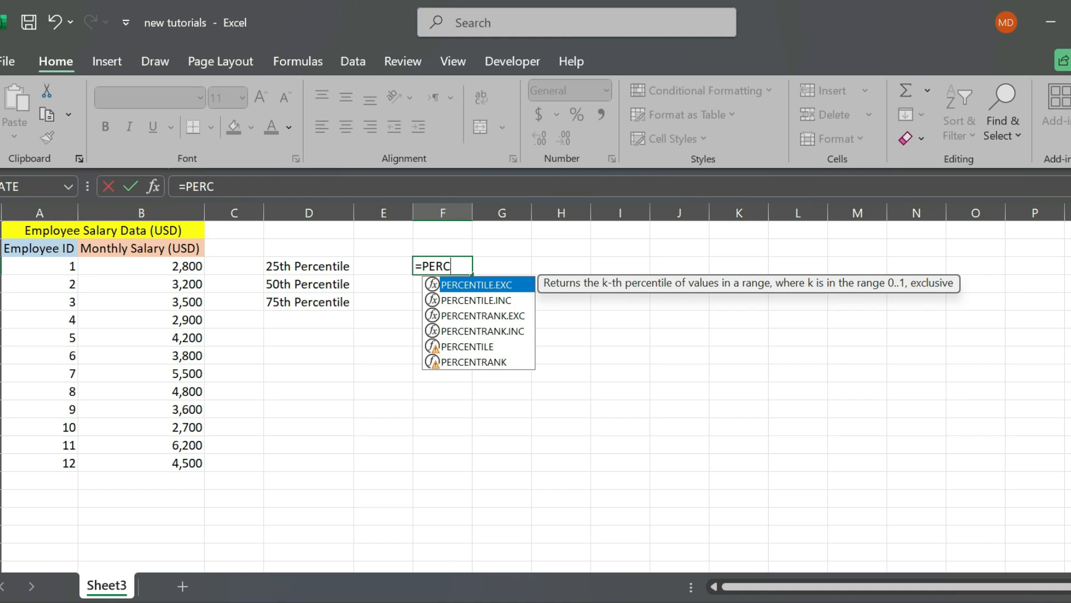
key("Down")
key("Tab")
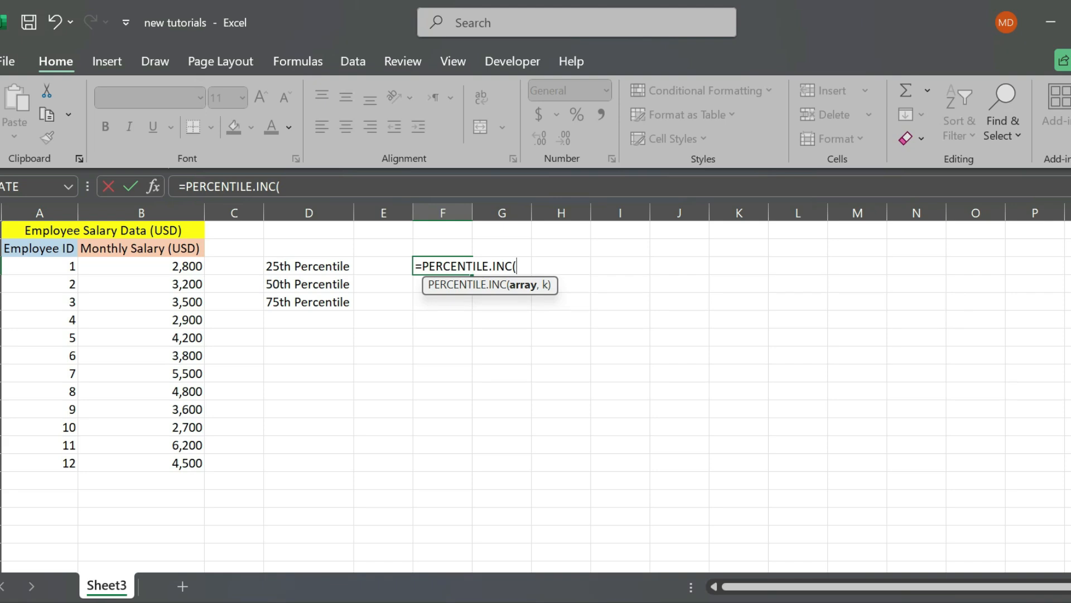
left_click_drag(195, 266, 196, 466)
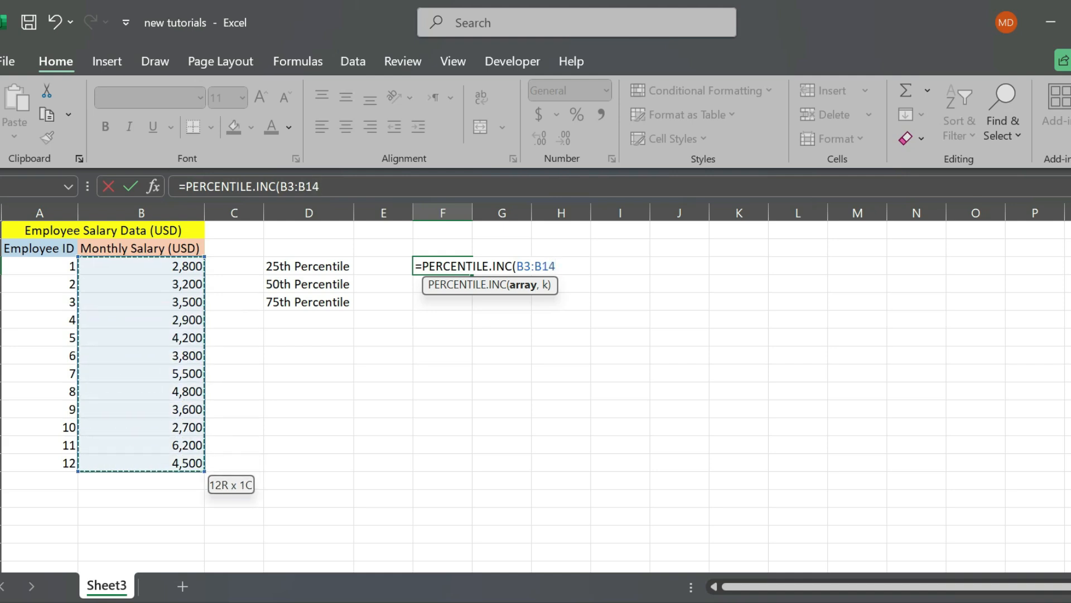
type(",")
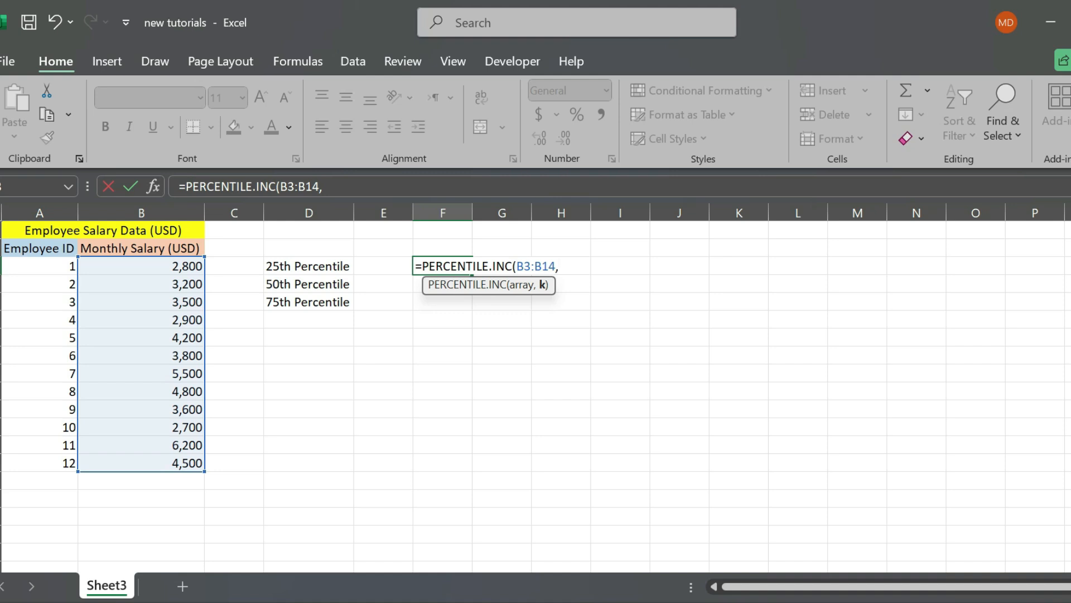
type("0.25")
key("Return")
key("Up")
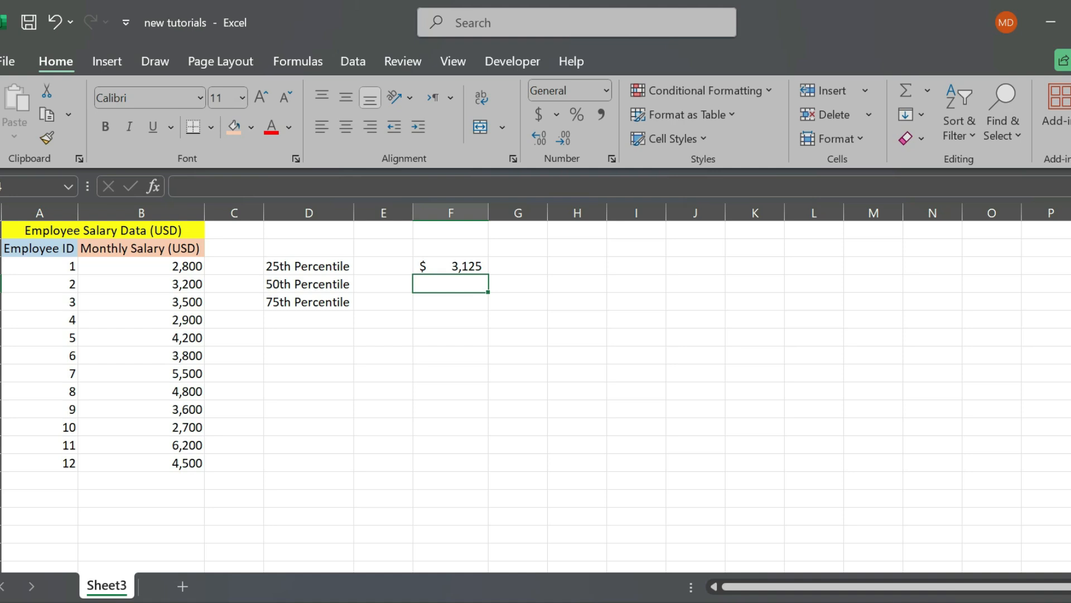
Step: Enter 0.25 in cell E3 beside the 25th Percentile label
left_click(384, 266)
type("0.25")
key("Tab")
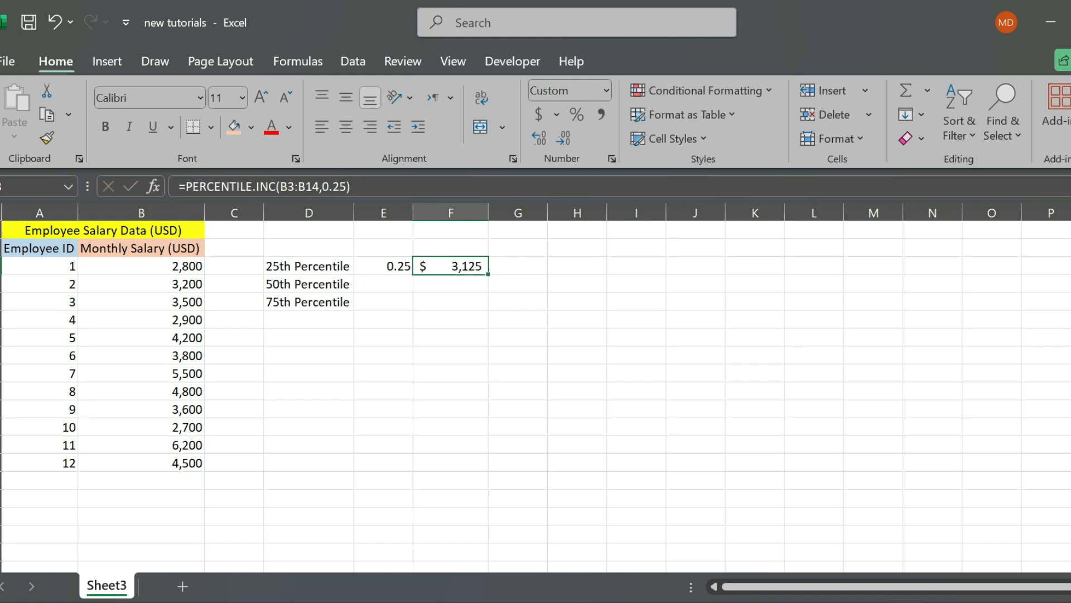
Step: Replace the fixed k value in F3's formula with a reference to cell E3, giving =PERCENTILE.INC(B3:B14,E3)
left_click(346, 187)
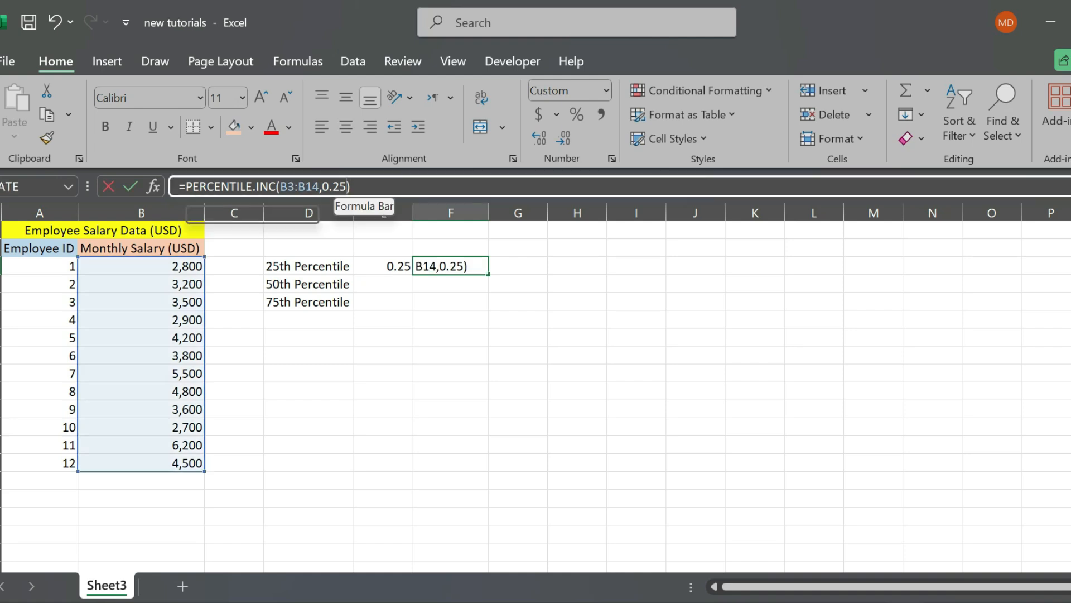
key("BackSpace")
key("BackSpace")
key("BackSpace")
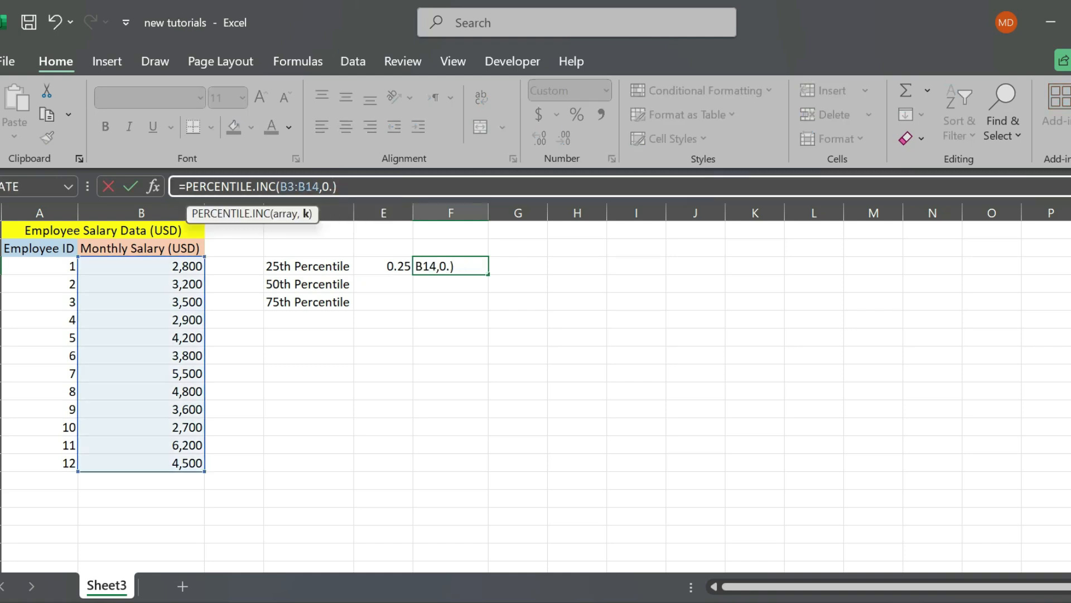
key("BackSpace")
left_click(383, 265)
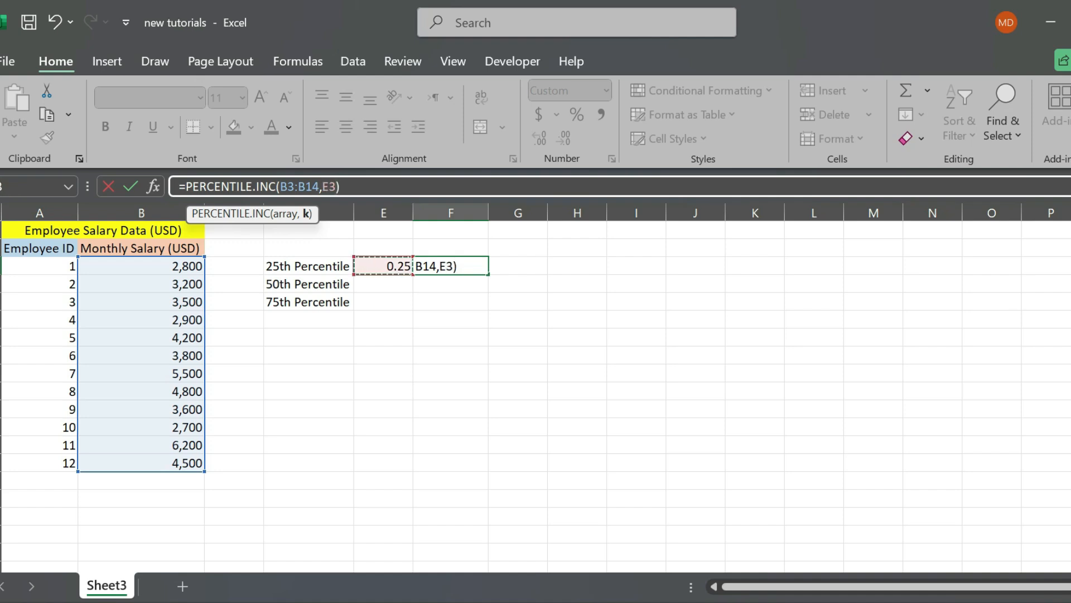
key("Return")
left_click(451, 266)
Step: Enter 0.50 in E4 and 0.75 in E5, and fill the F3 formula down to F5
left_click(383, 284)
type("0.50")
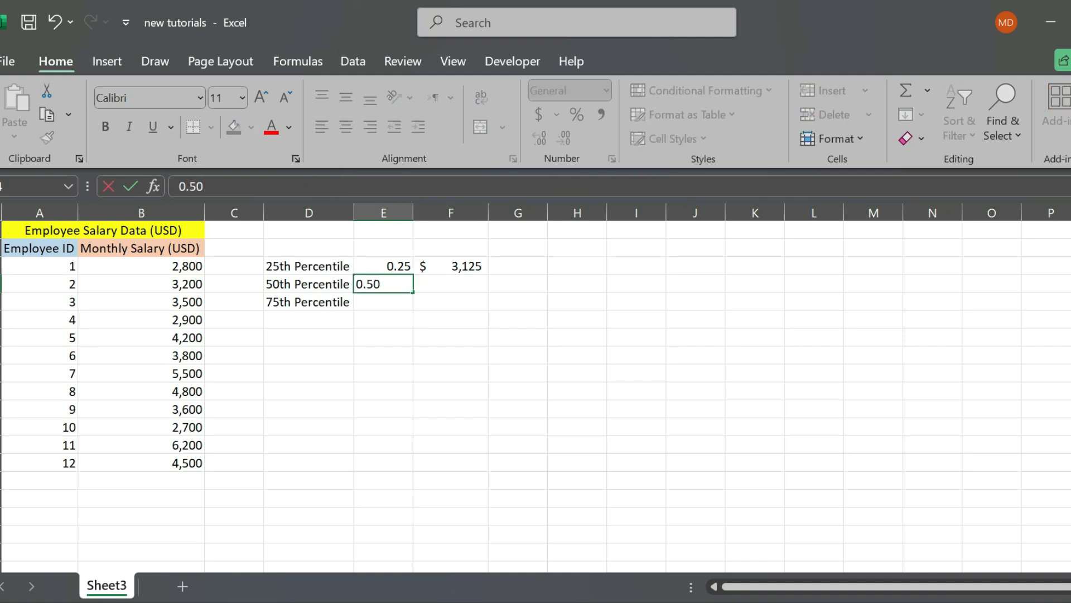
key("Return")
type("0.75")
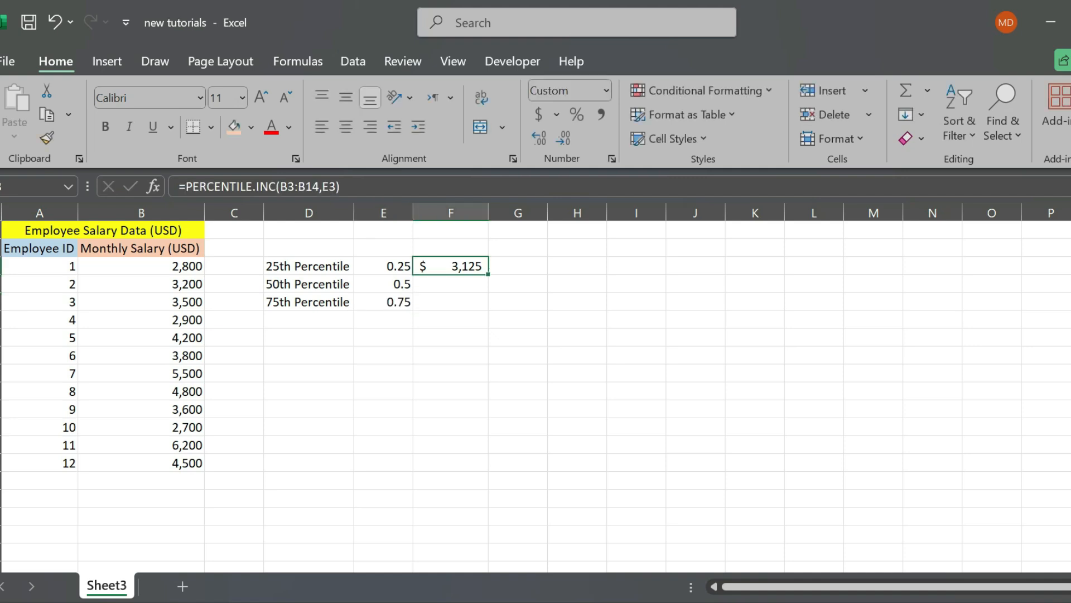
left_click_drag(488, 274, 489, 310)
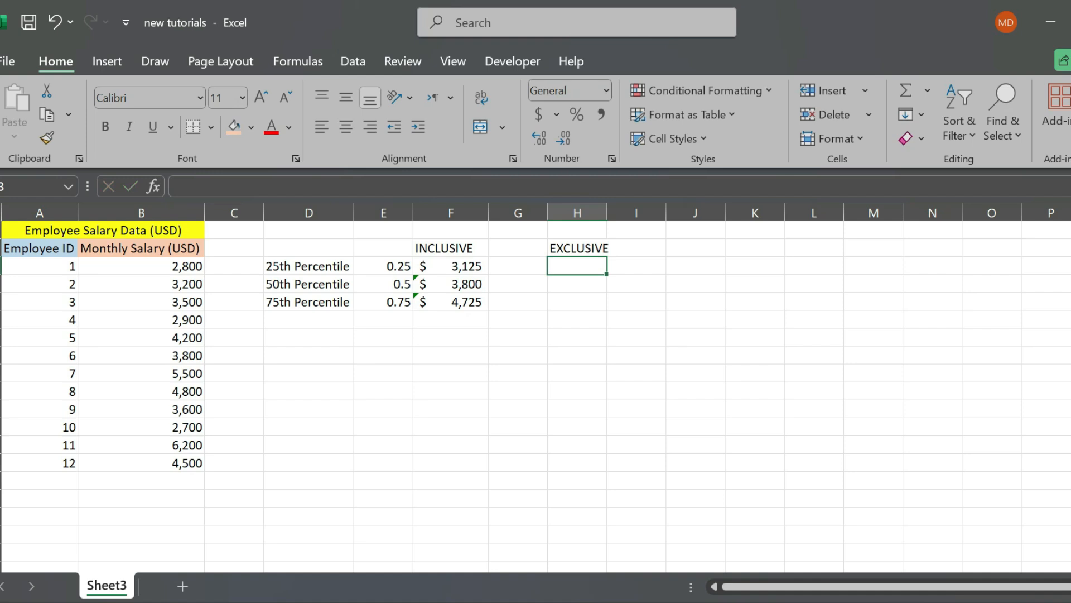
Step: Enter =PERCENTILE.EXC(B3:B14,E3) in H3 under the EXCLUSIVE heading and fill it down to H5
type("=")
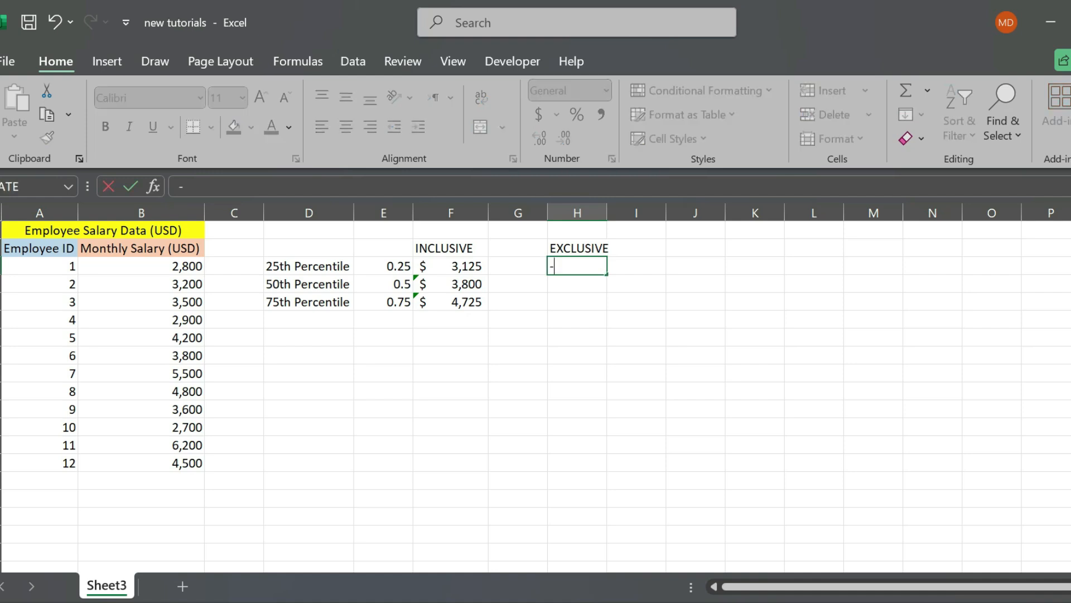
type("perc")
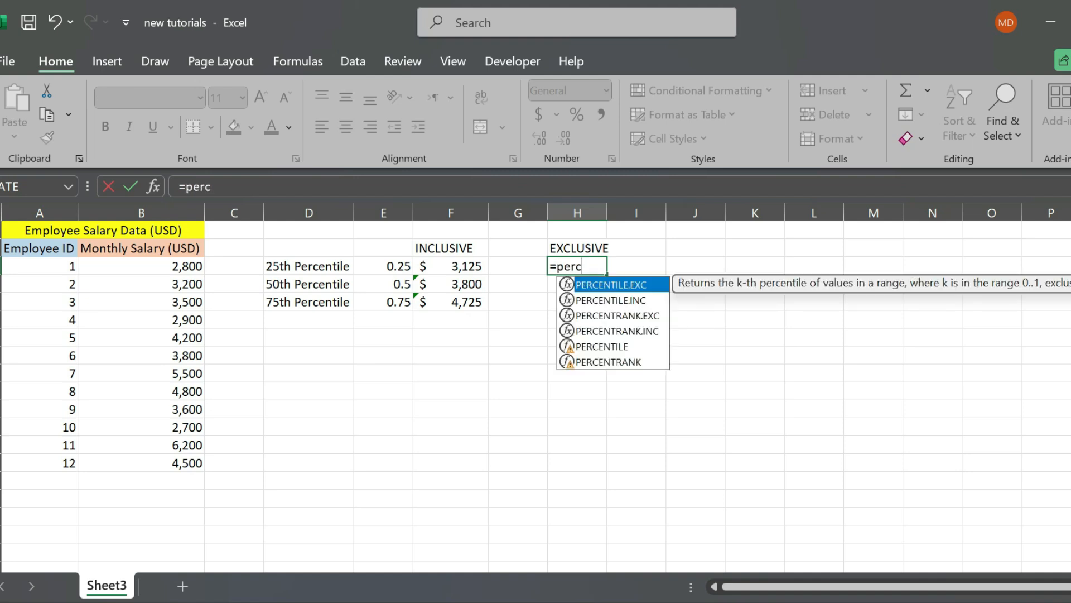
key("Tab")
left_click_drag(167, 266, 184, 463)
type(",")
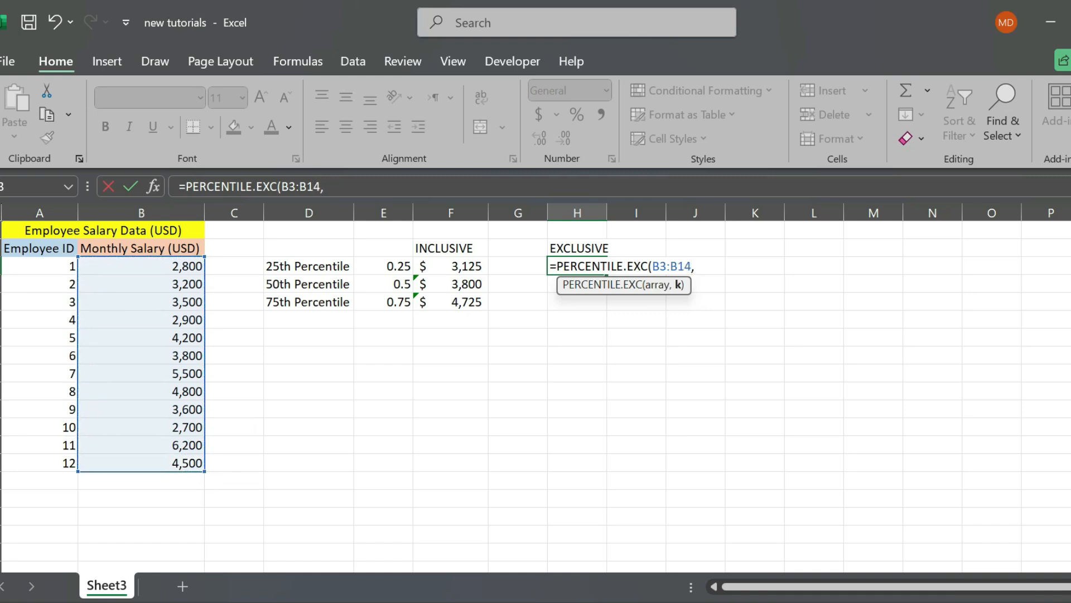
left_click(388, 267)
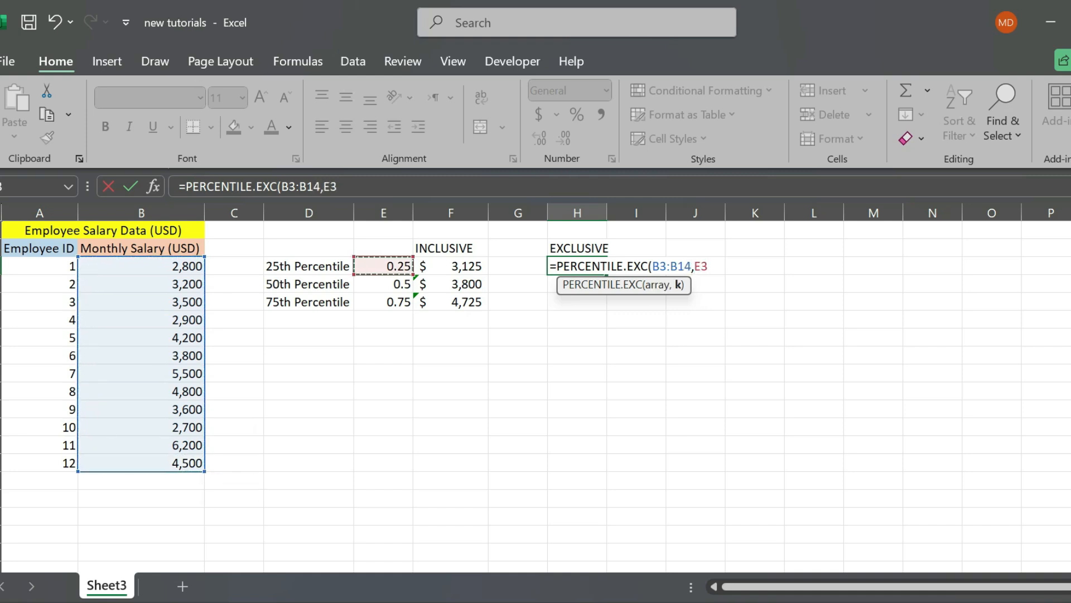
key("Return")
key("Up")
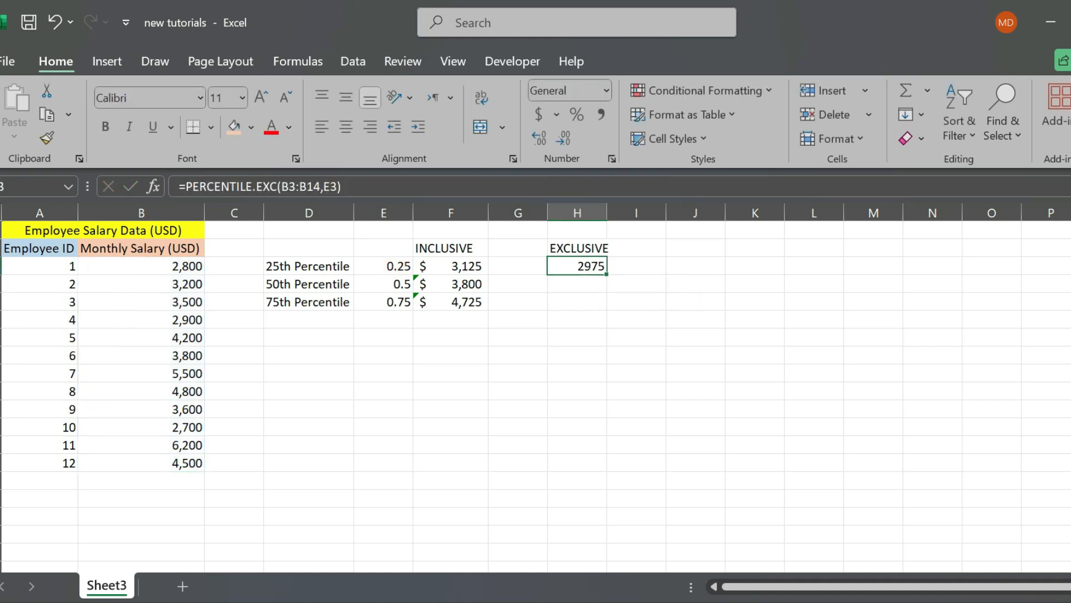
left_click_drag(606, 274, 606, 305)
left_click(577, 356)
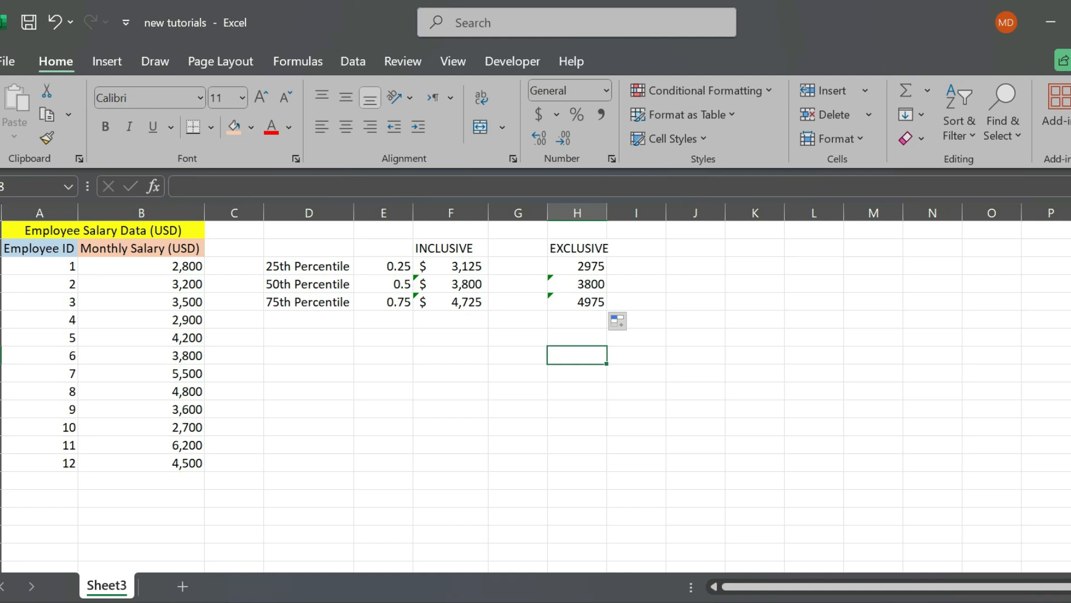
Step: Set the k value in E3 to 1 to test both percentile functions at the upper limit
double_click(394, 266)
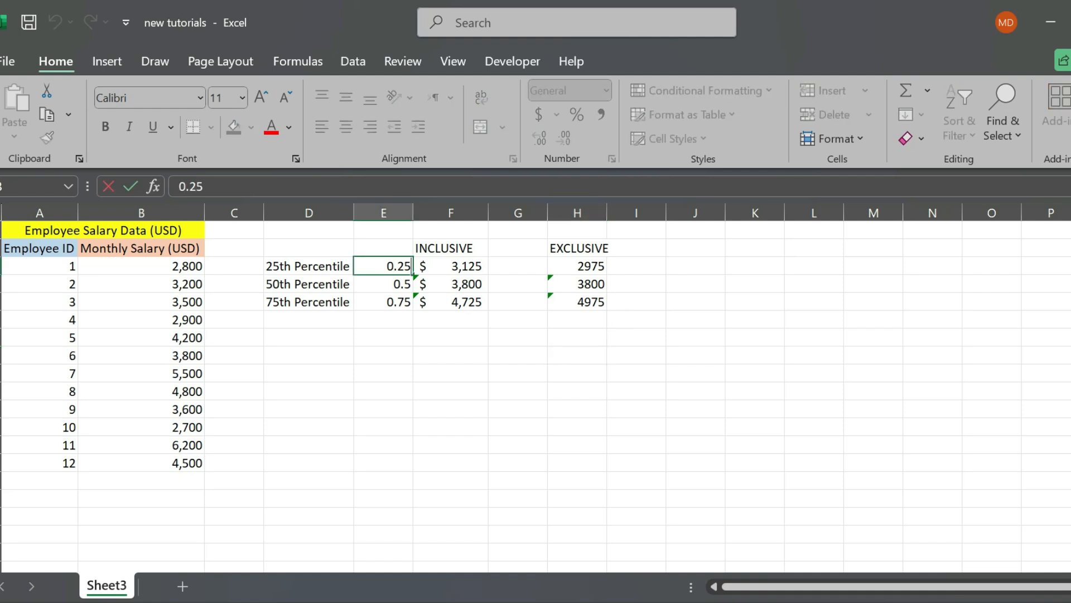
key("BackSpace")
key("BackSpace")
key("BackSpace")
key("BackSpace")
type("1")
key("Return")
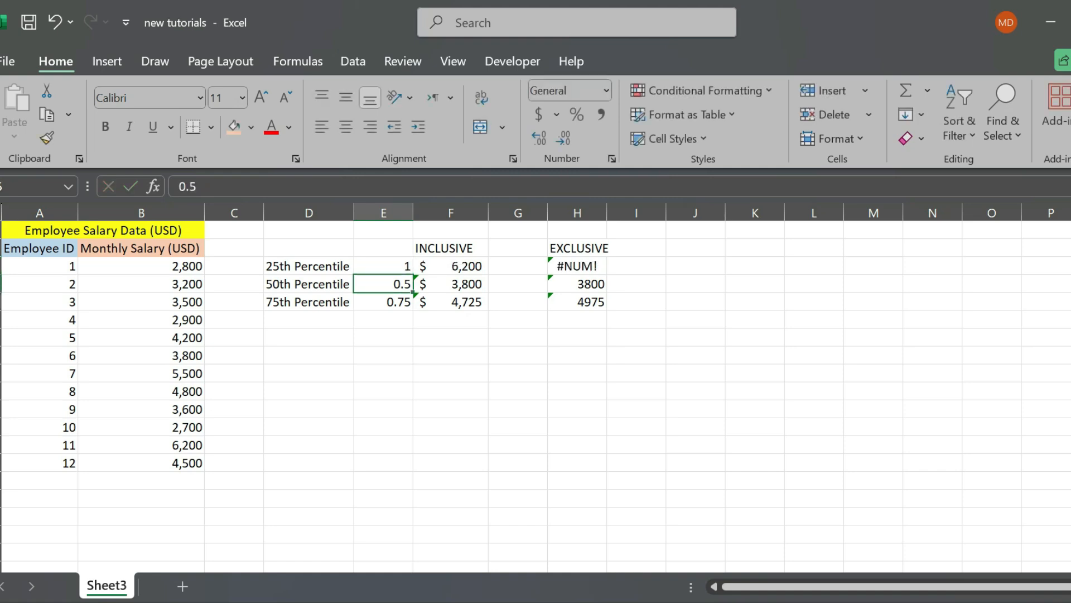
Step: Set the k value in E5, beside the 75th Percentile label, to 1
double_click(394, 302)
left_click_drag(391, 302, 355, 302)
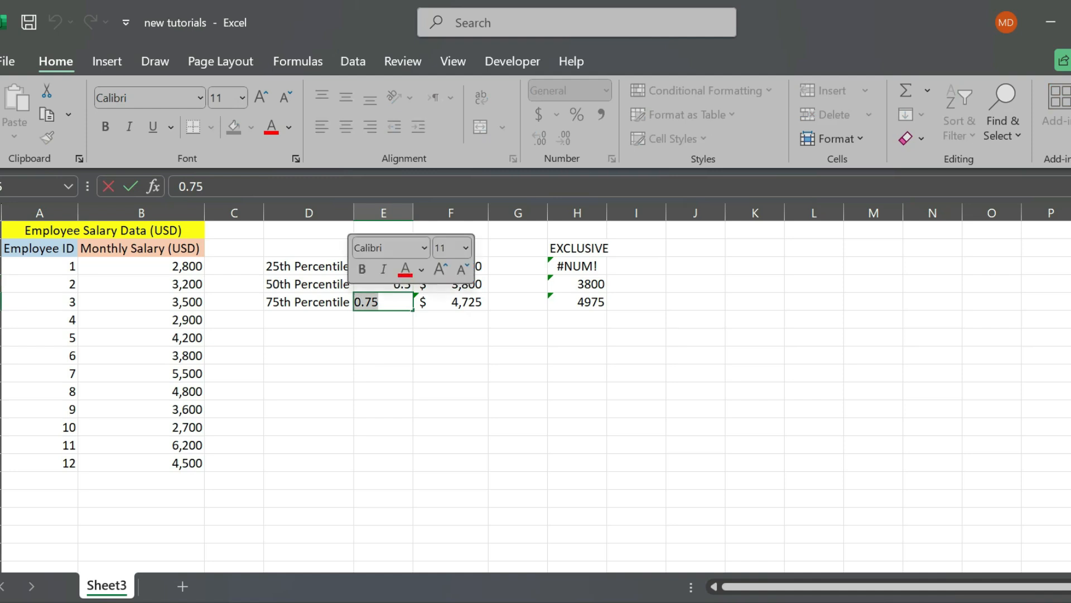
type("1")
key("Return")
Step: Set the k value in E3 to 0 to test both percentile functions at the lower limit
double_click(384, 266)
key("BackSpace")
type("0")
key("Return")
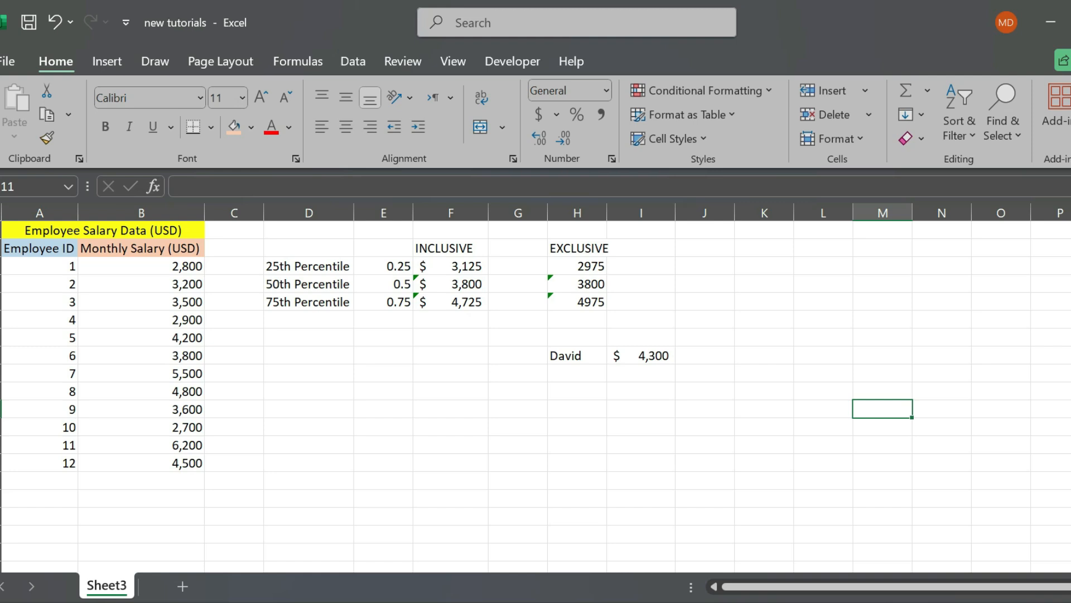
Step: Calculate the percent rank of the salary in I8 by entering =PERCENTRANK.INC(B3:B14,I8) in J12
left_click(705, 427)
type("=")
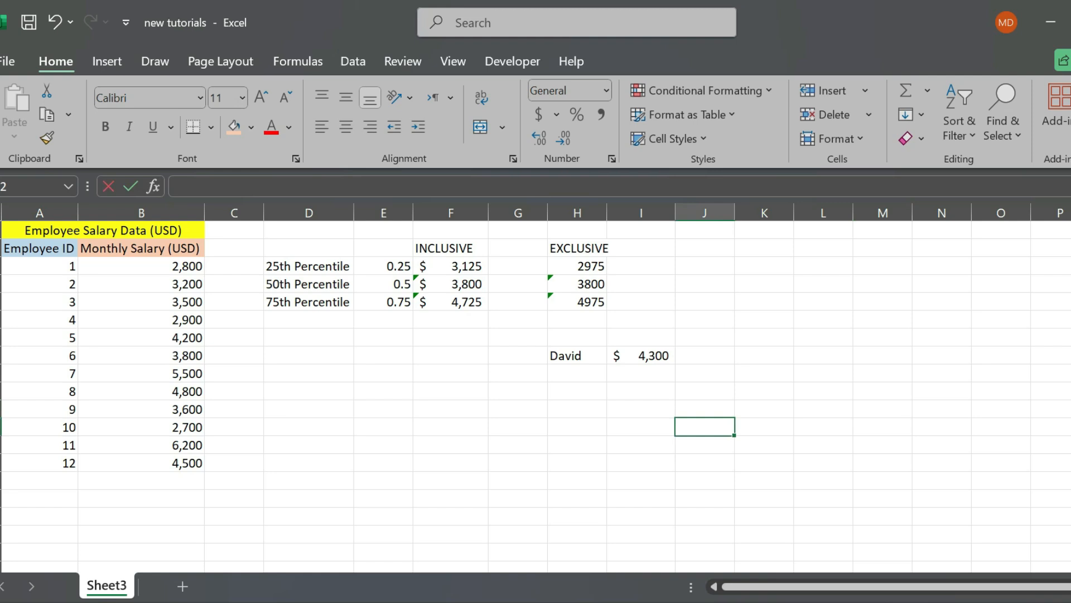
type("perc")
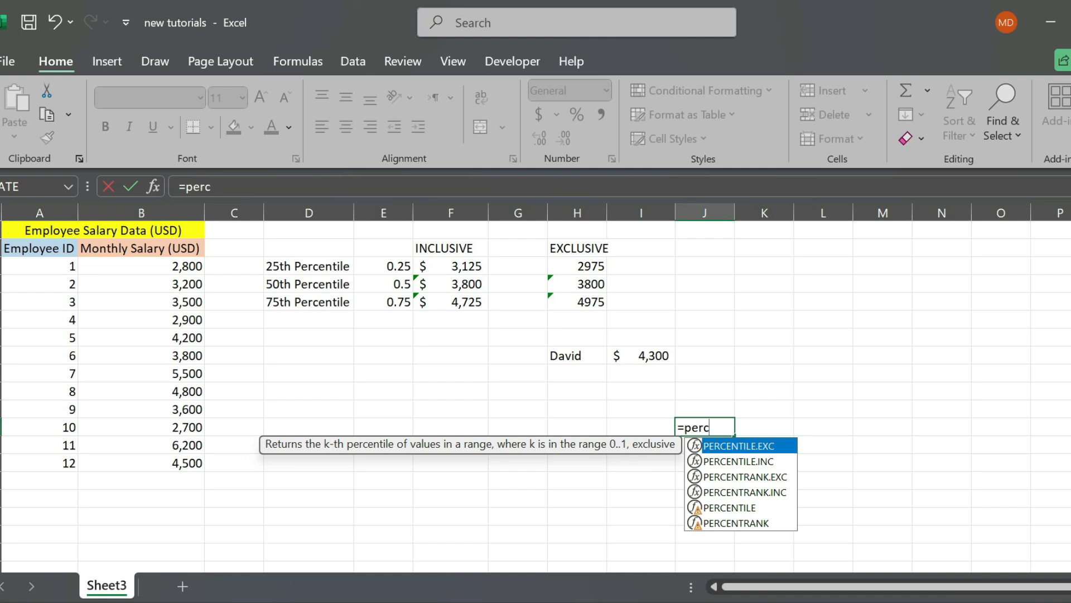
key("Down")
key("Down")
key("Down")
key("Tab")
left_click(141, 266)
key("ctrl+shift+Down")
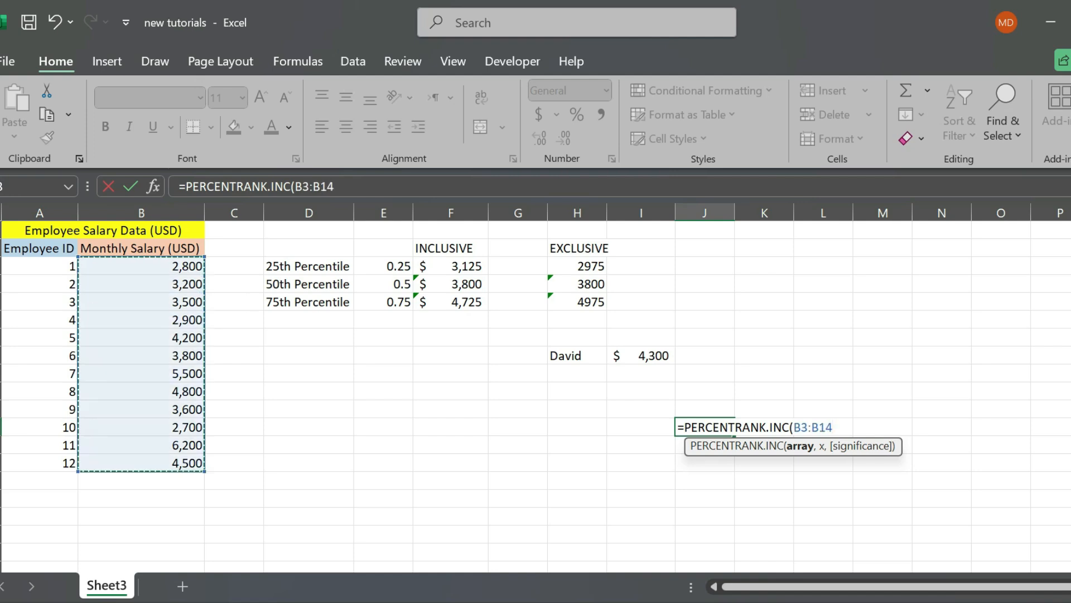
type(",")
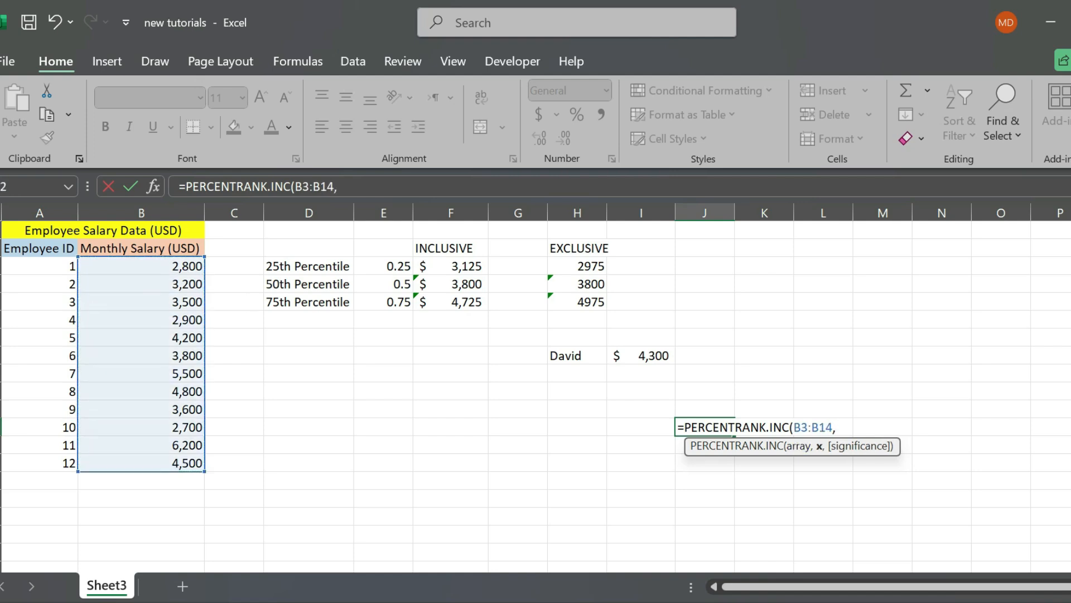
left_click(641, 356)
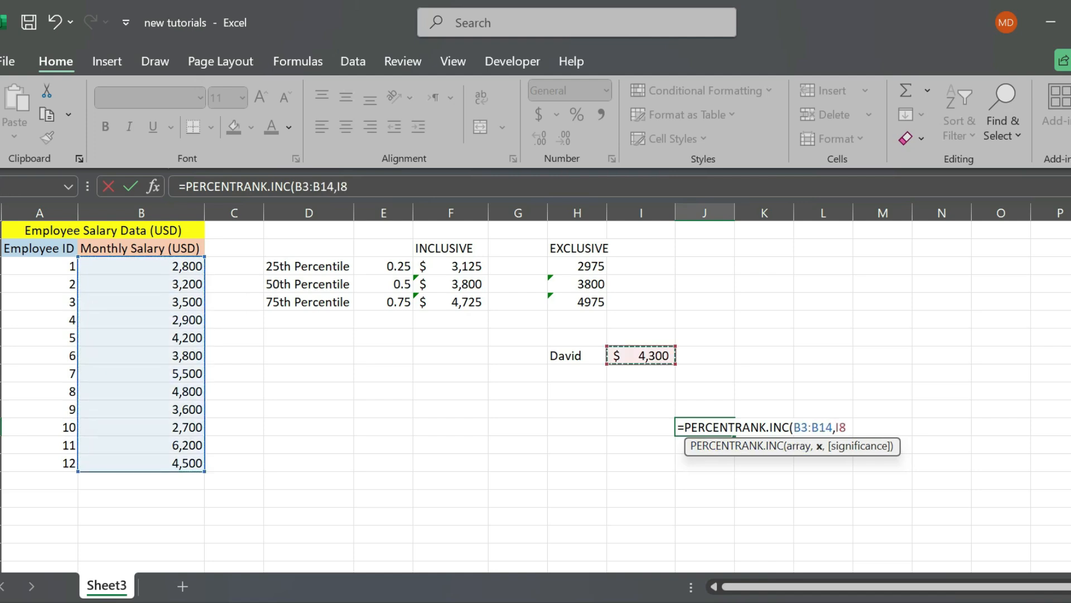
type(")")
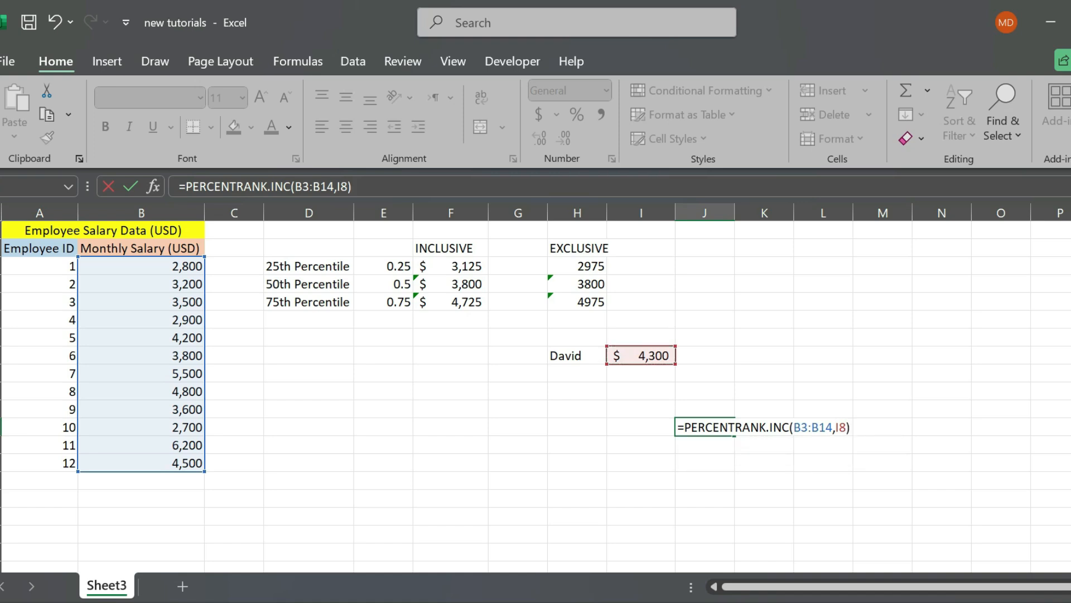
key("Return")
Step: Try the percentage number format on the percent rank in J12 and undo it
left_click(705, 428)
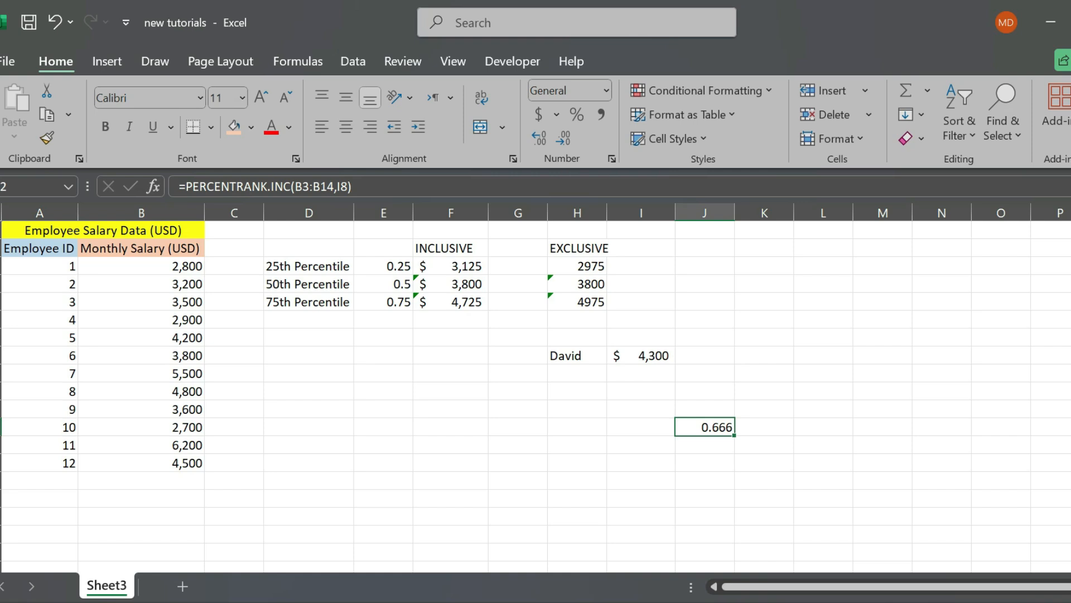
left_click(577, 115)
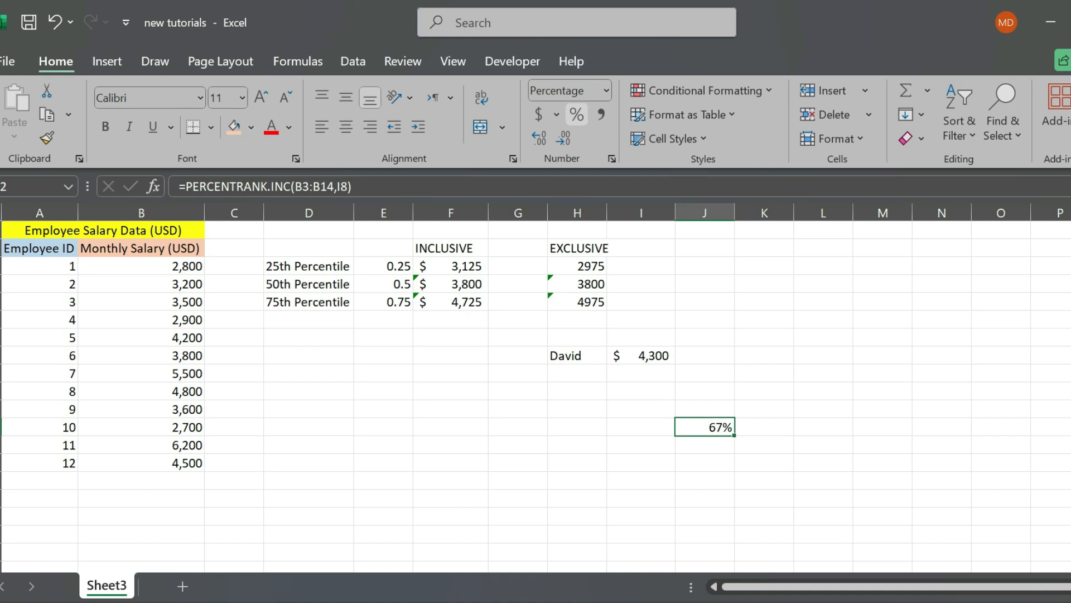
key("ctrl+z")
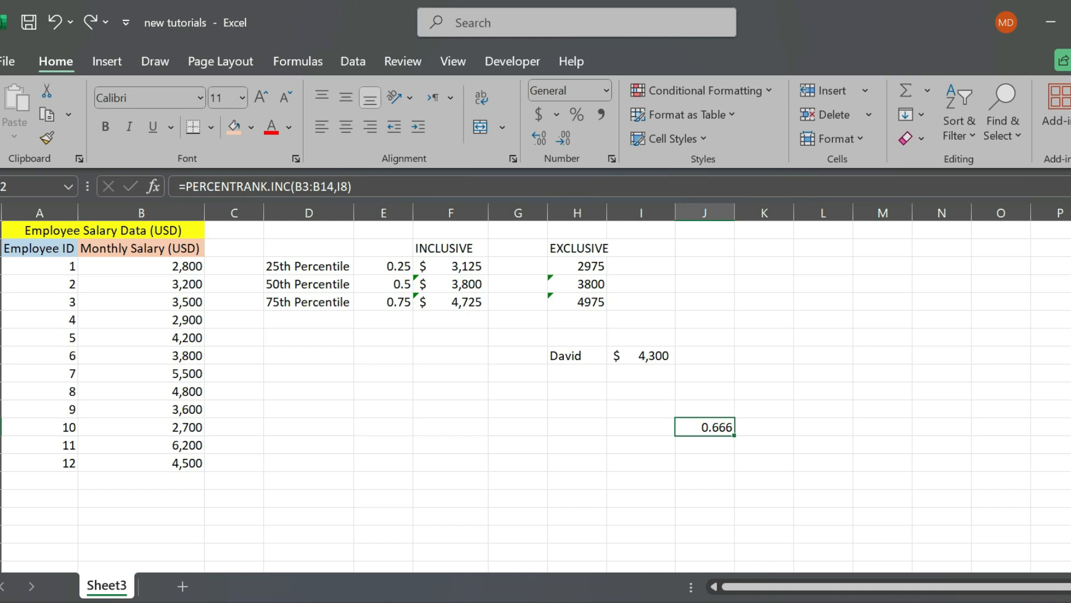
Step: Enter =J12&" of salaries are BELOW your salary" in K15 to describe the percent rank in a sentence
left_click(764, 481)
type("=")
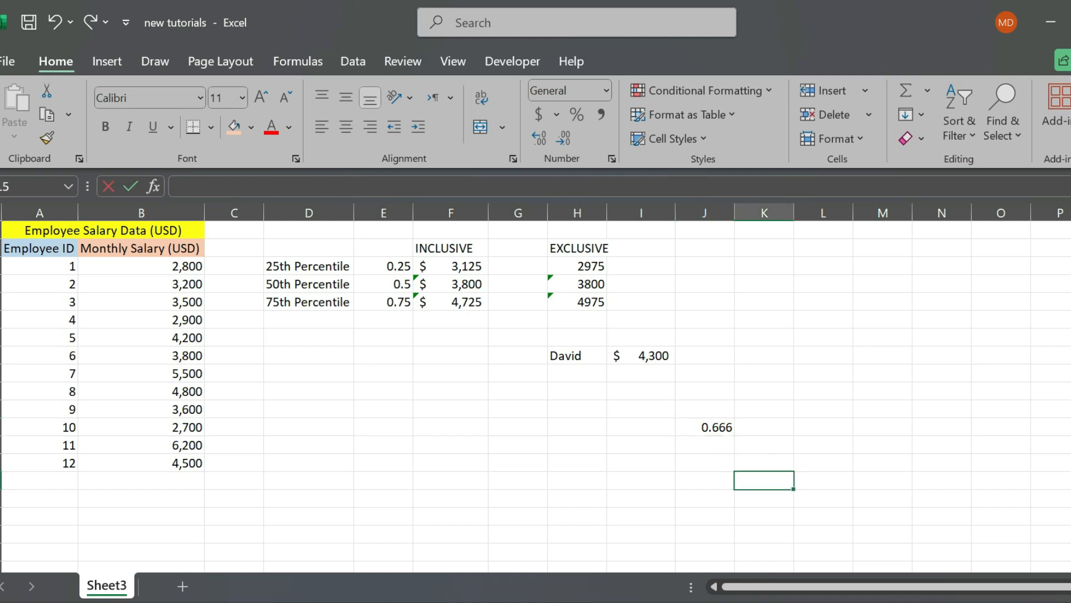
left_click(705, 427)
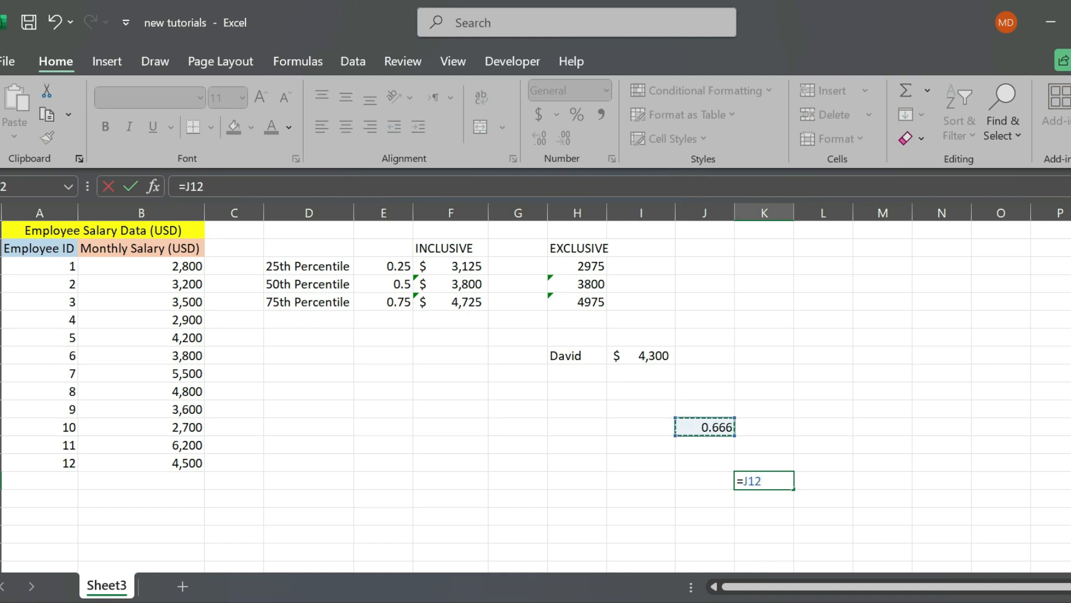
type("&")
type("\"")
type(" of your")
key("BackSpace")
key("BackSpace")
key("BackSpace")
key("BackSpace")
type("salaries are ")
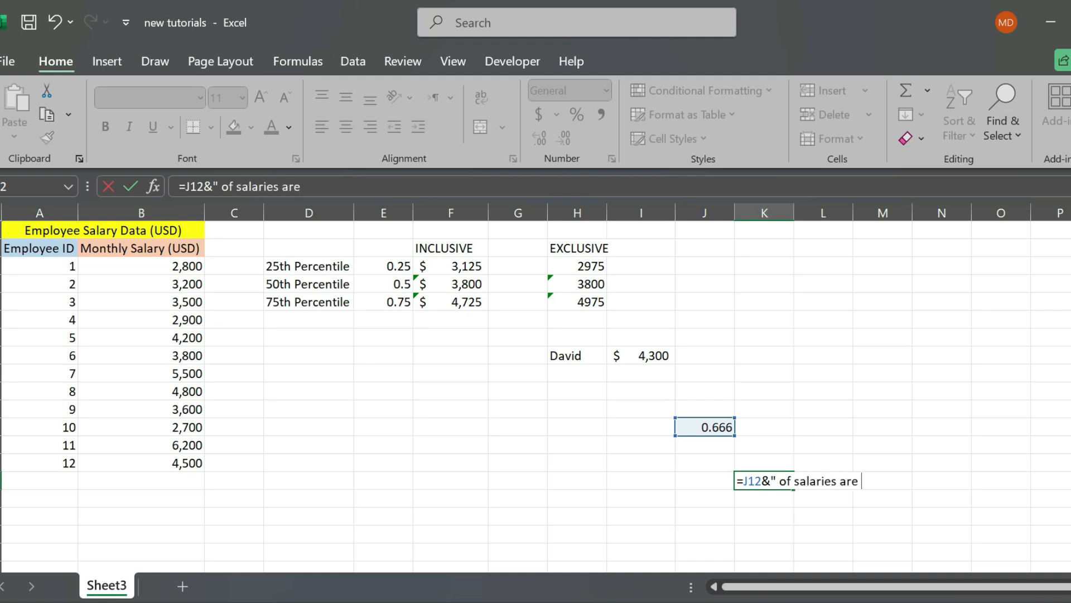
type("BELOW your salary\"")
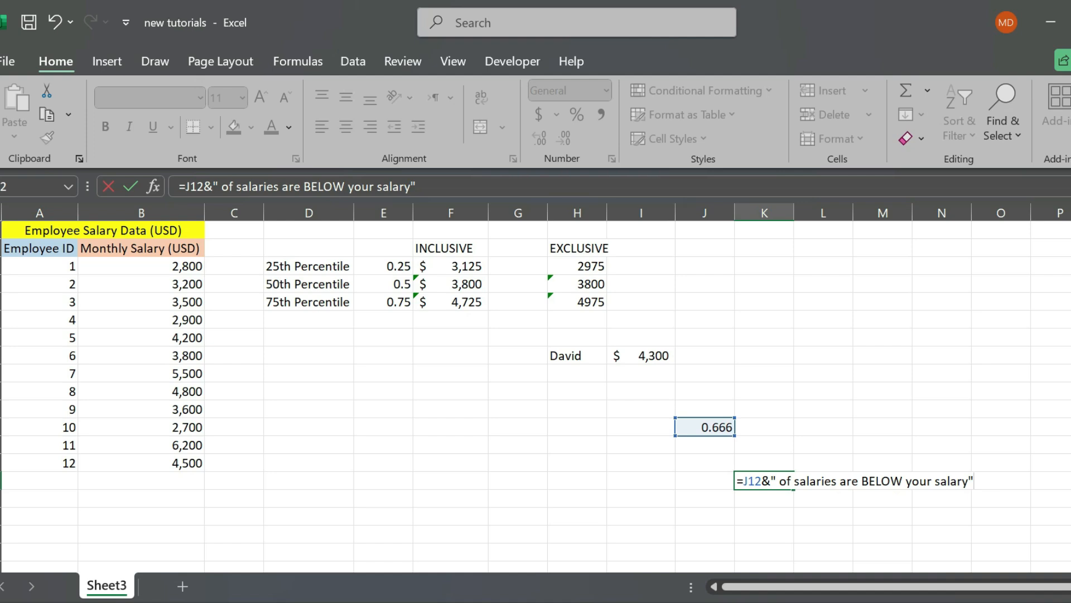
key("Return")
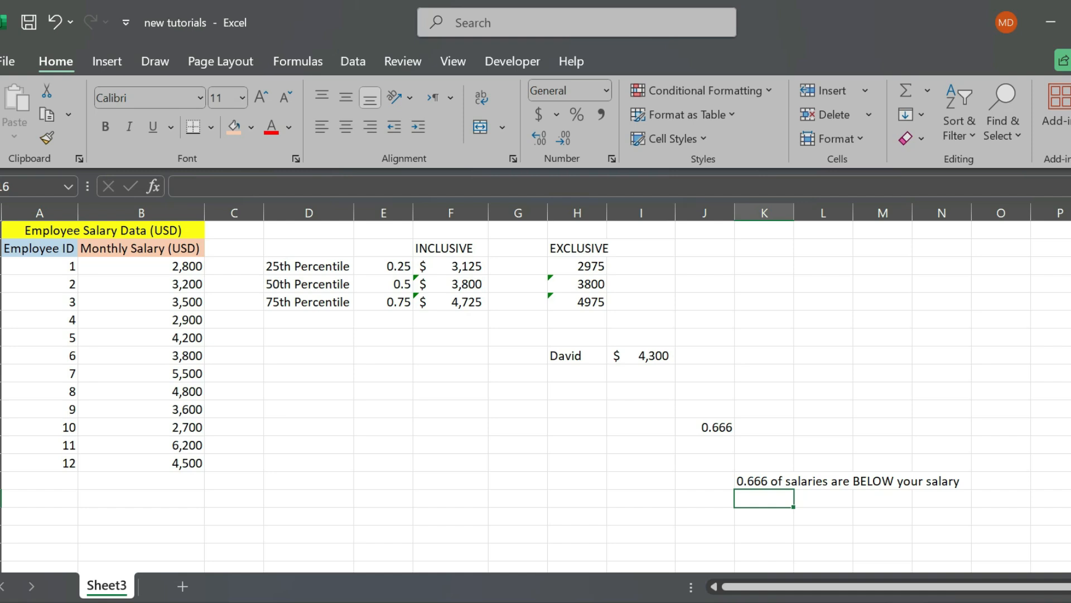
Step: Wrap the J12 reference in the K15 formula as TEXT(J12,"0%") to format the rank as a whole percentage
left_click(764, 481)
left_click(186, 187)
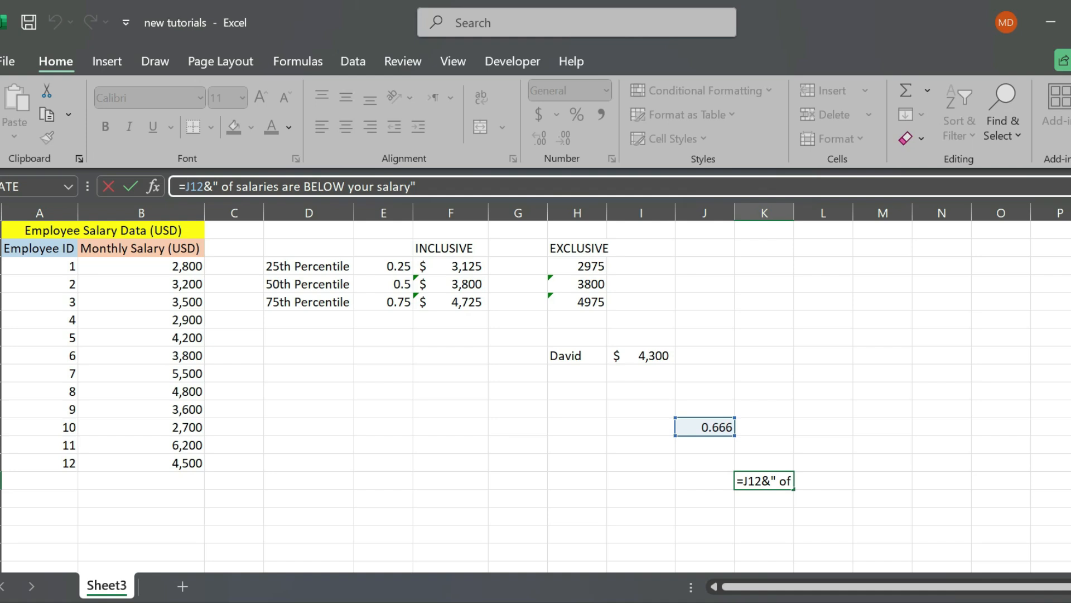
type("TEXT(")
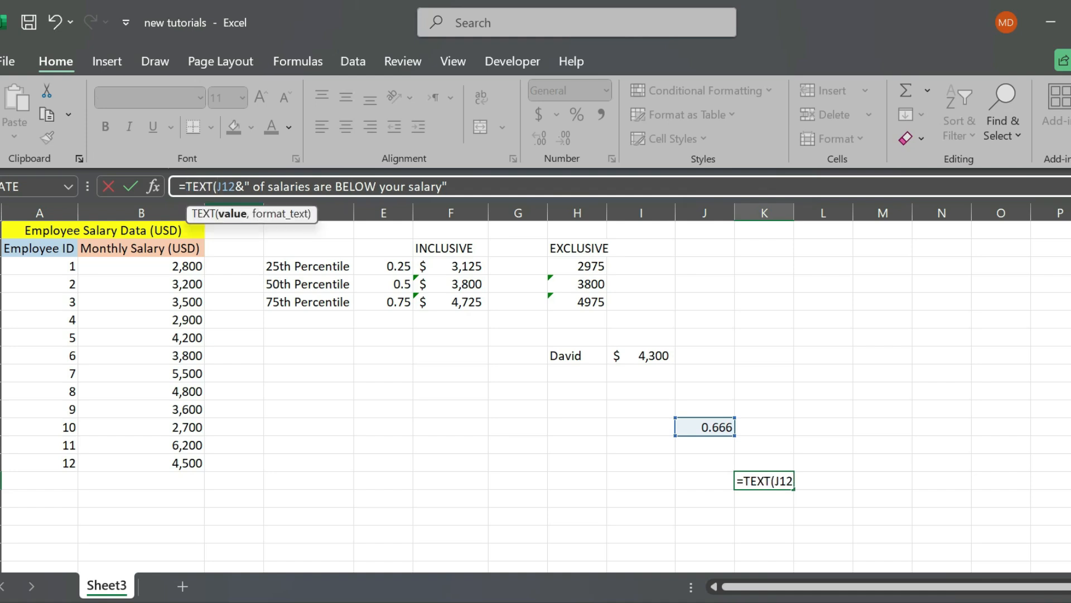
left_click(235, 186)
type(",")
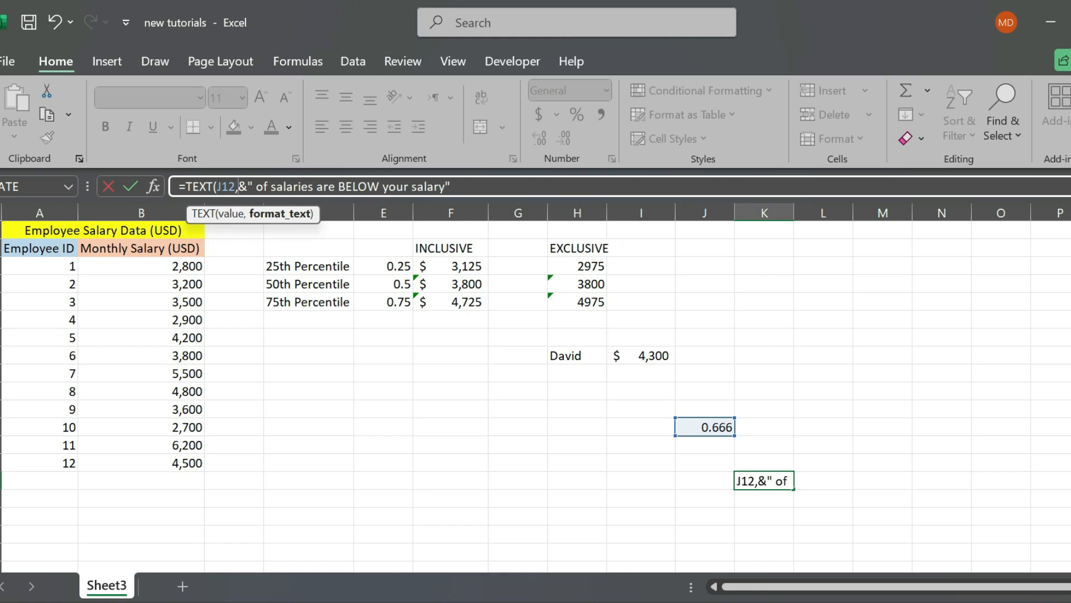
type("\"")
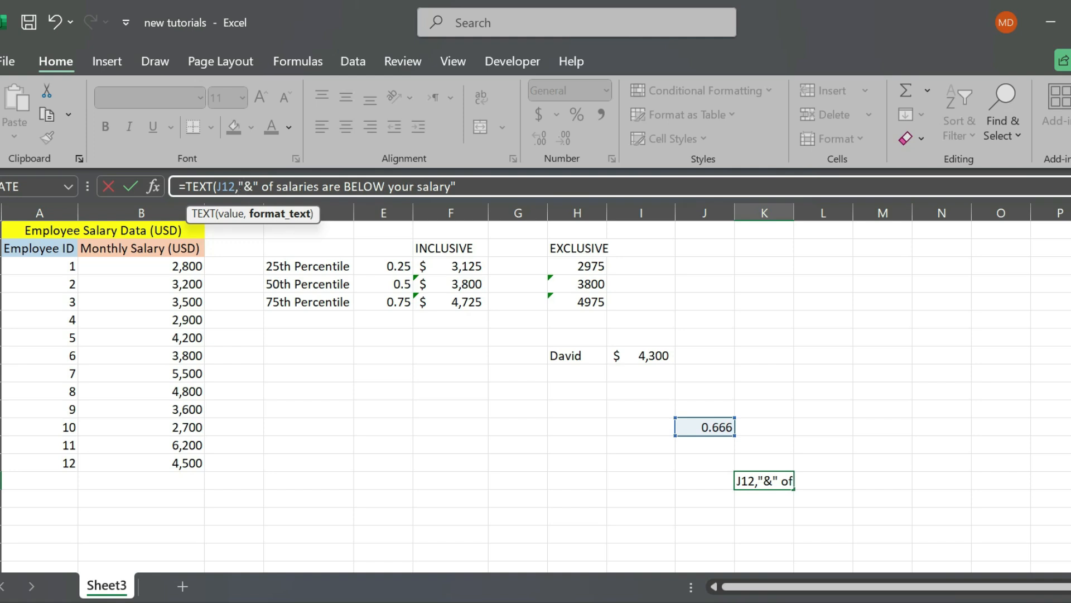
type("0%")
type("\")")
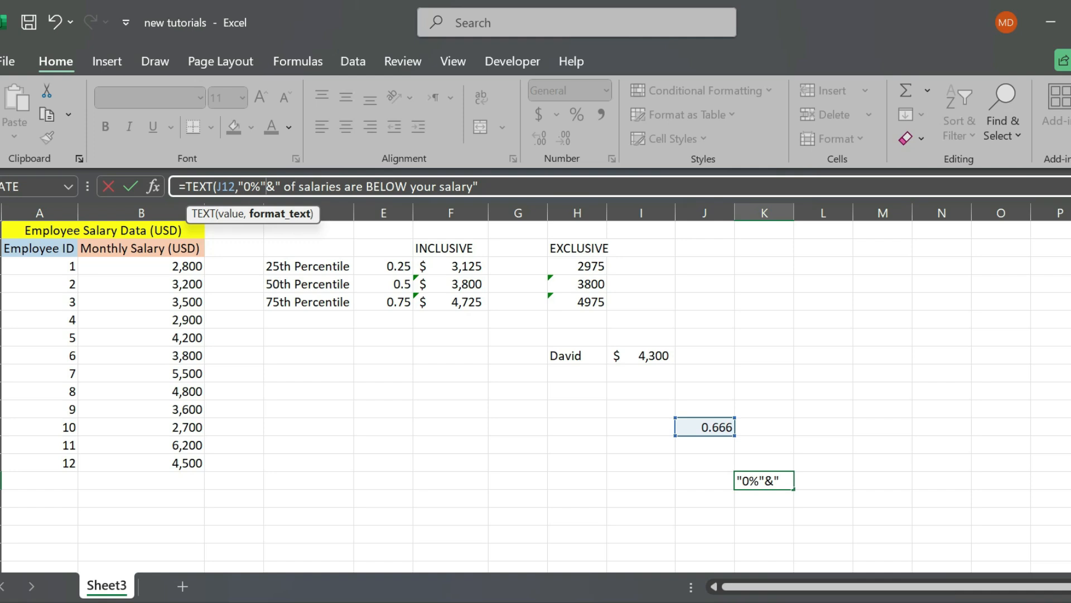
key("Return")
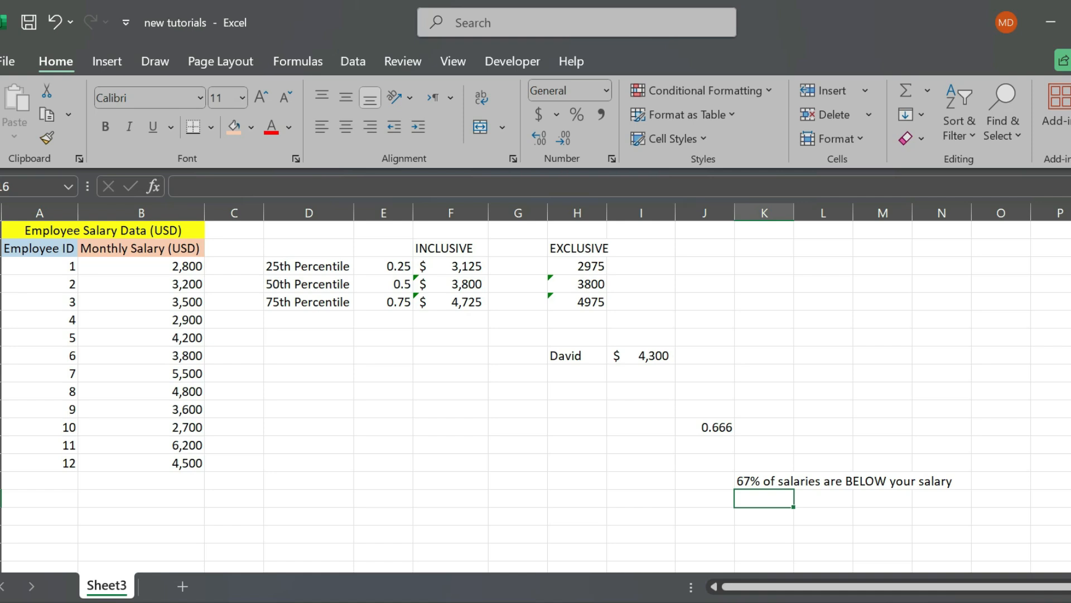
Step: Copy the K15 formula text unchanged into K16 and change its TEXT value argument to 1-J12
left_click(764, 481)
double_click(780, 481)
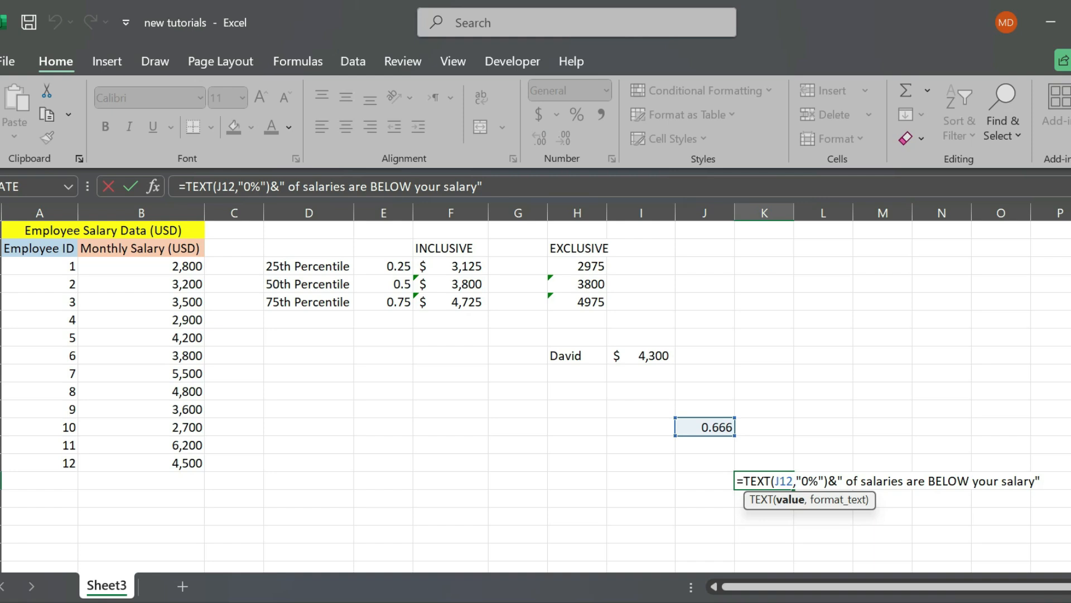
key("Return")
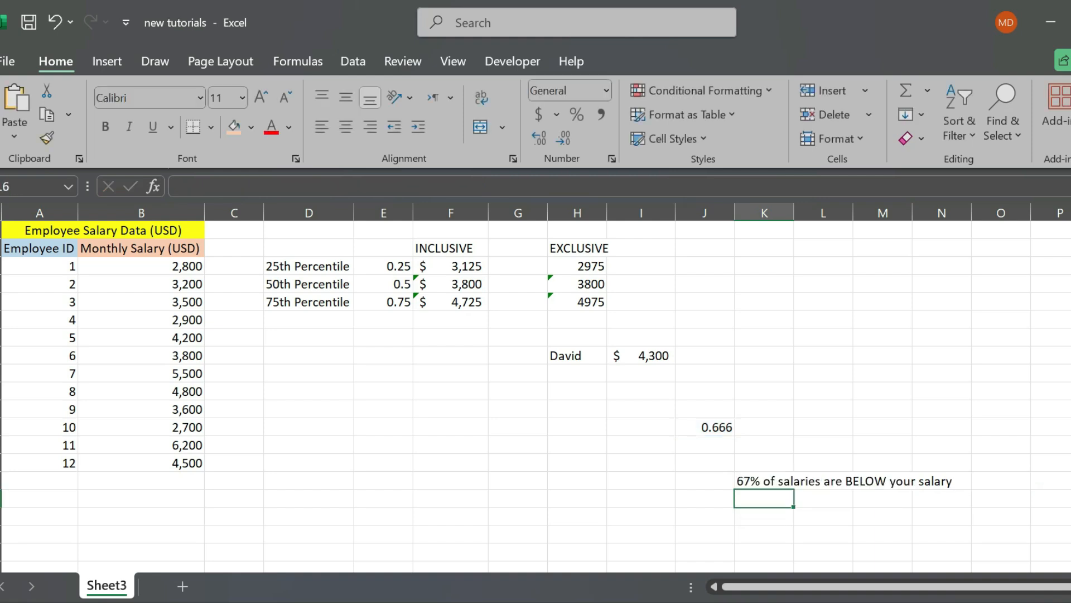
key("ctrl+v")
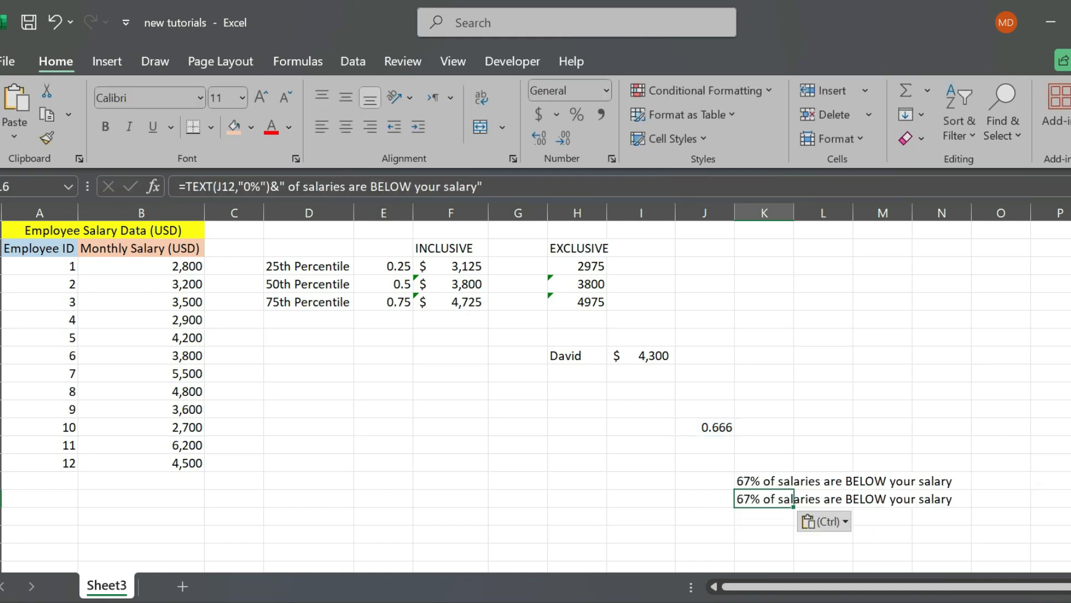
left_click(214, 186)
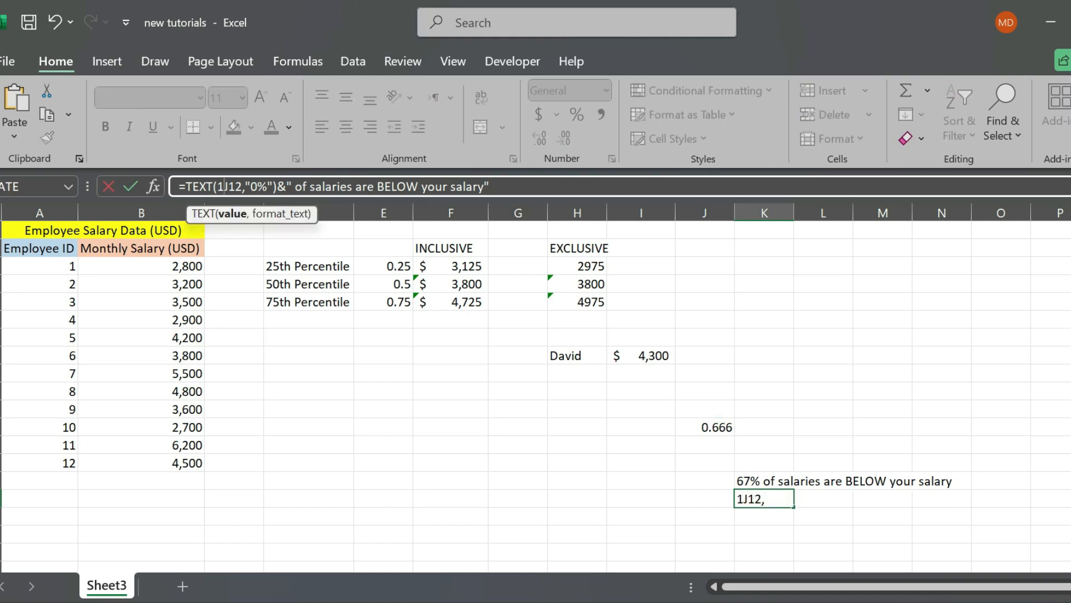
type("1-")
key("Return")
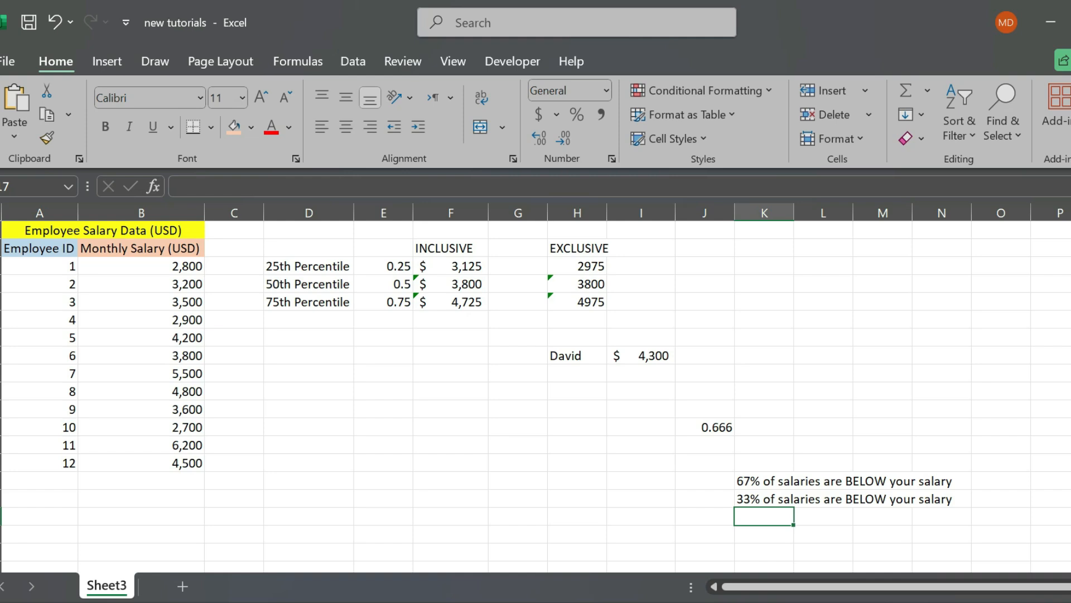
Step: Set the salary in I8 to 3300 to test the percent rank and both sentence formulas
double_click(638, 355)
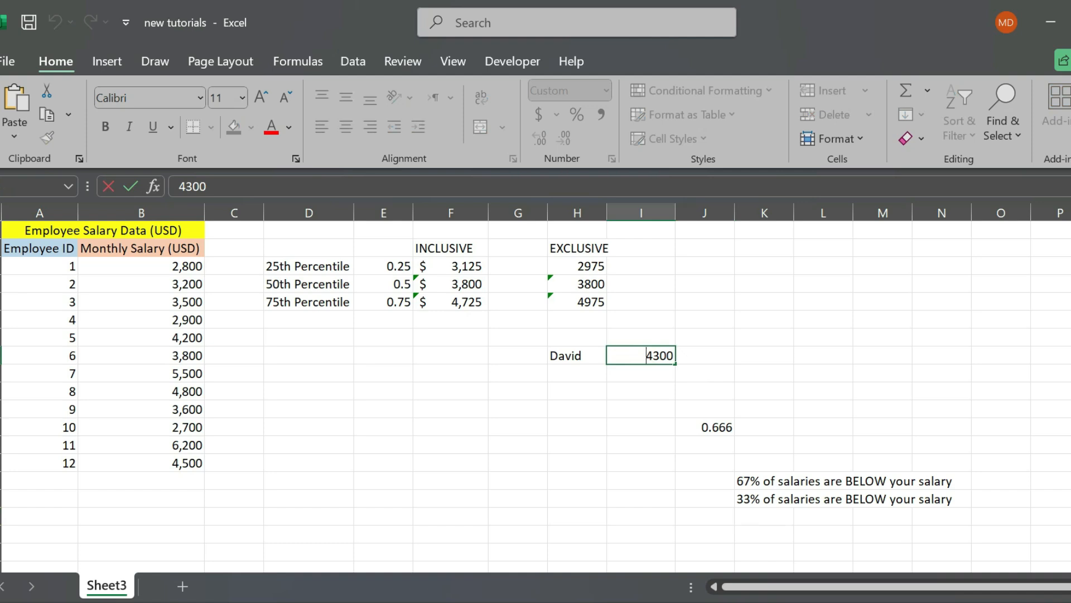
key("BackSpace")
key("BackSpace")
type("33")
key("Return")
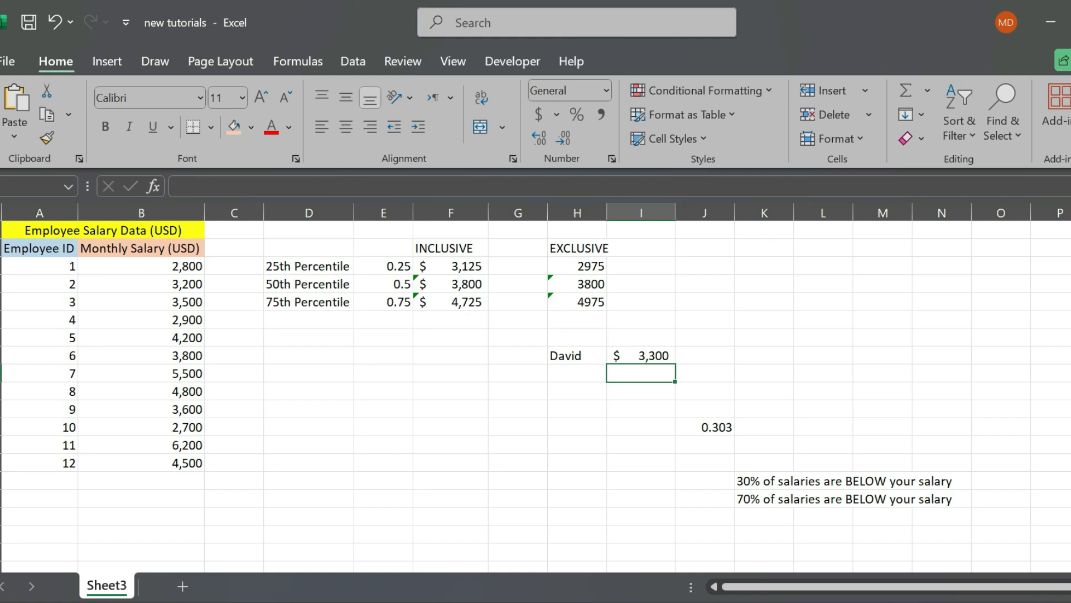
left_click(823, 516)
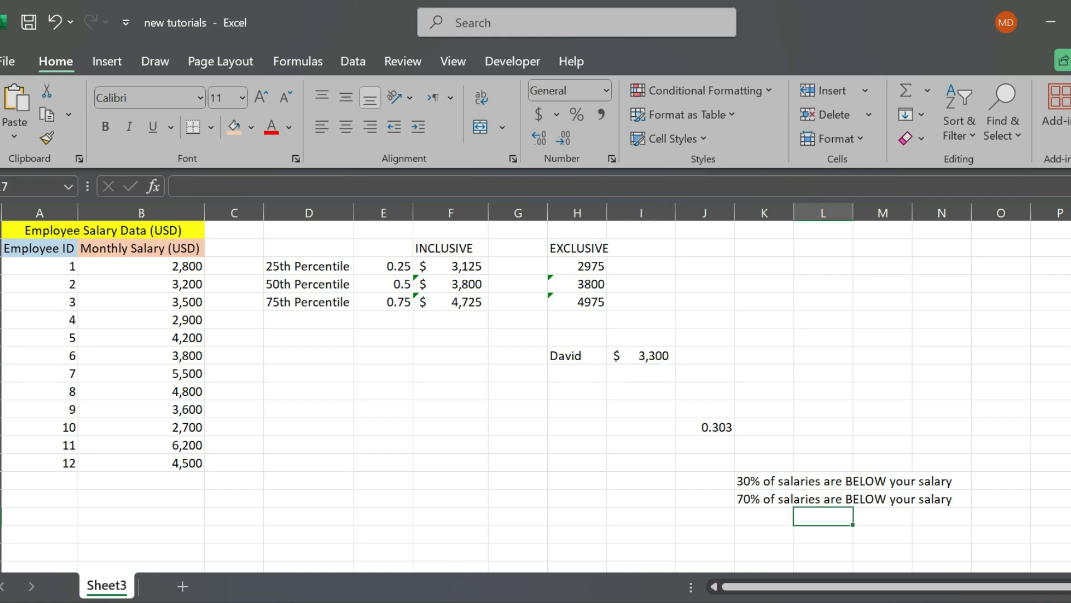